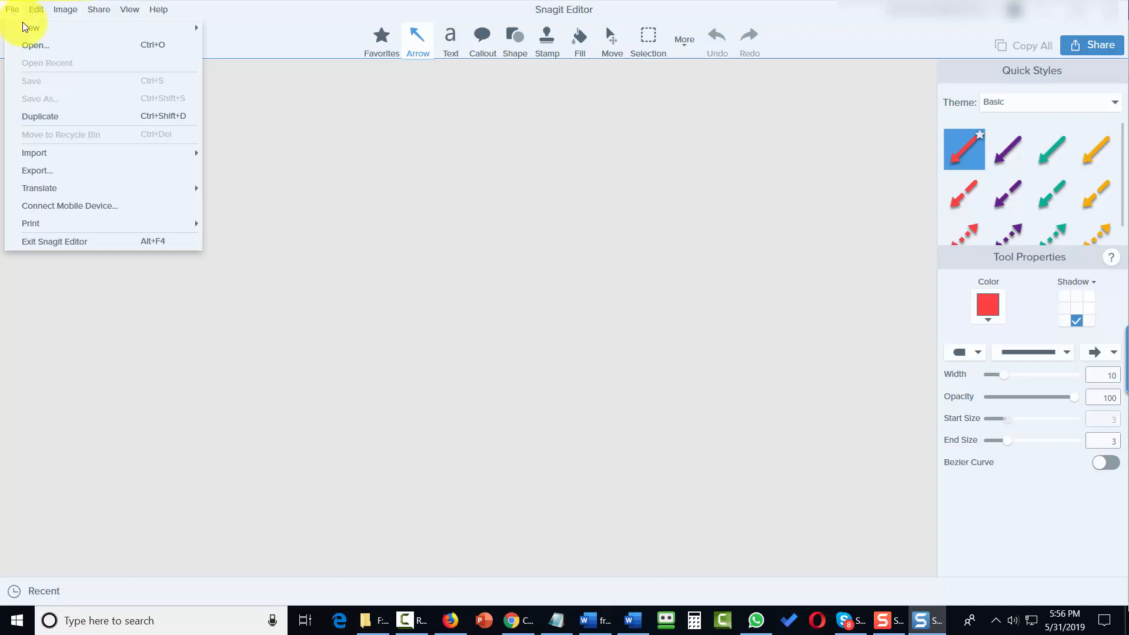
# Create a new blank image 500 px wide and 500 px high with a transparent background
pyautogui.moveTo(31, 30)
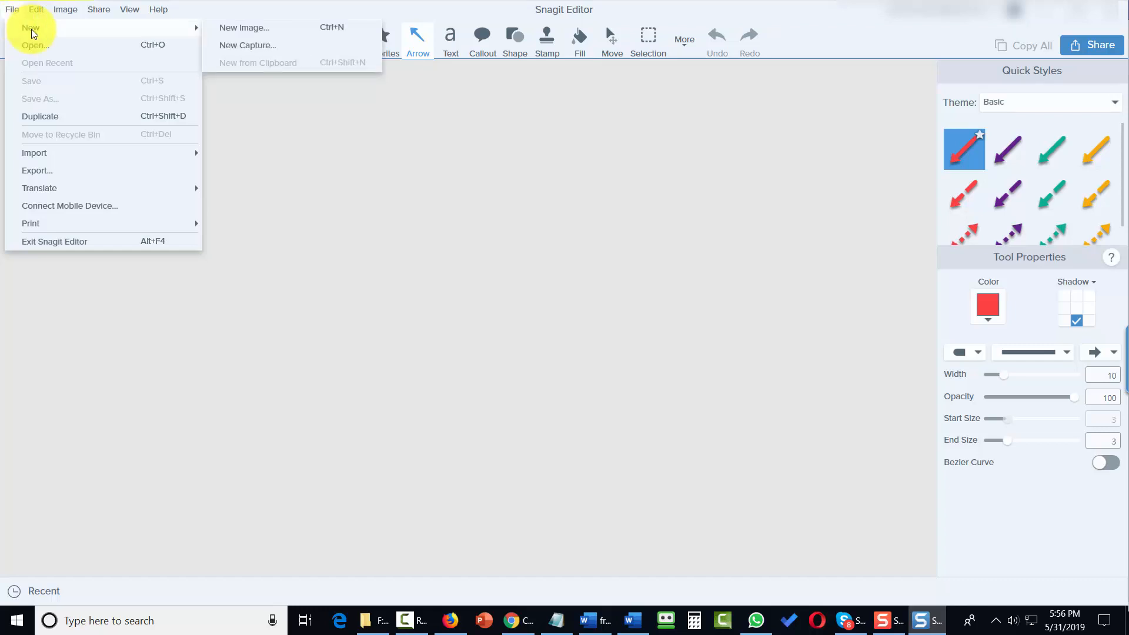
pyautogui.click(232, 28)
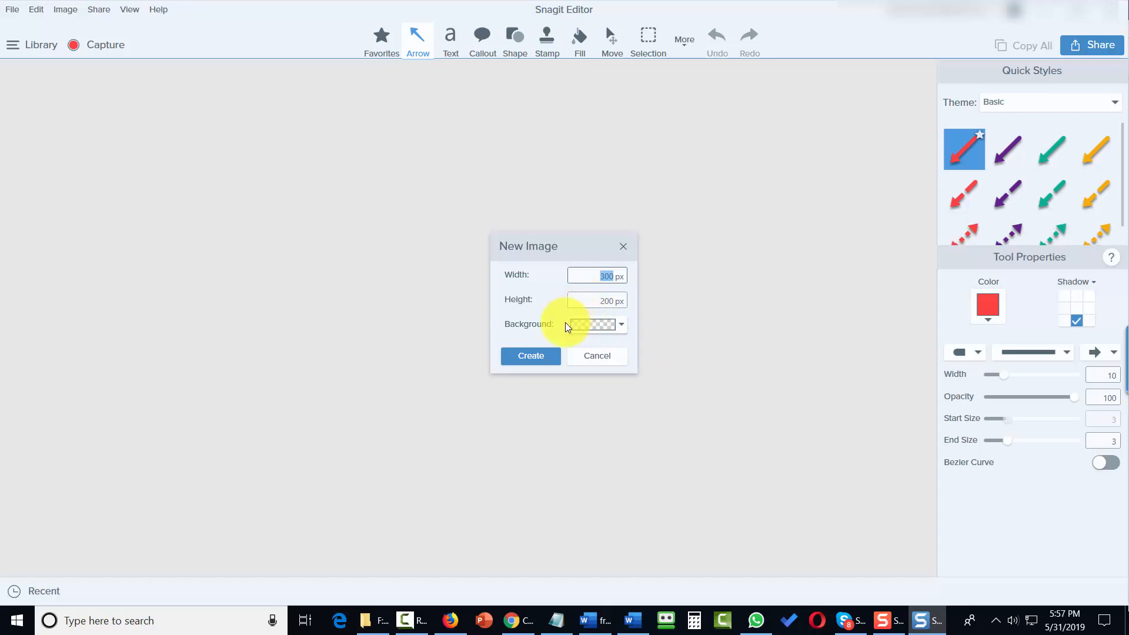
pyautogui.write('5')
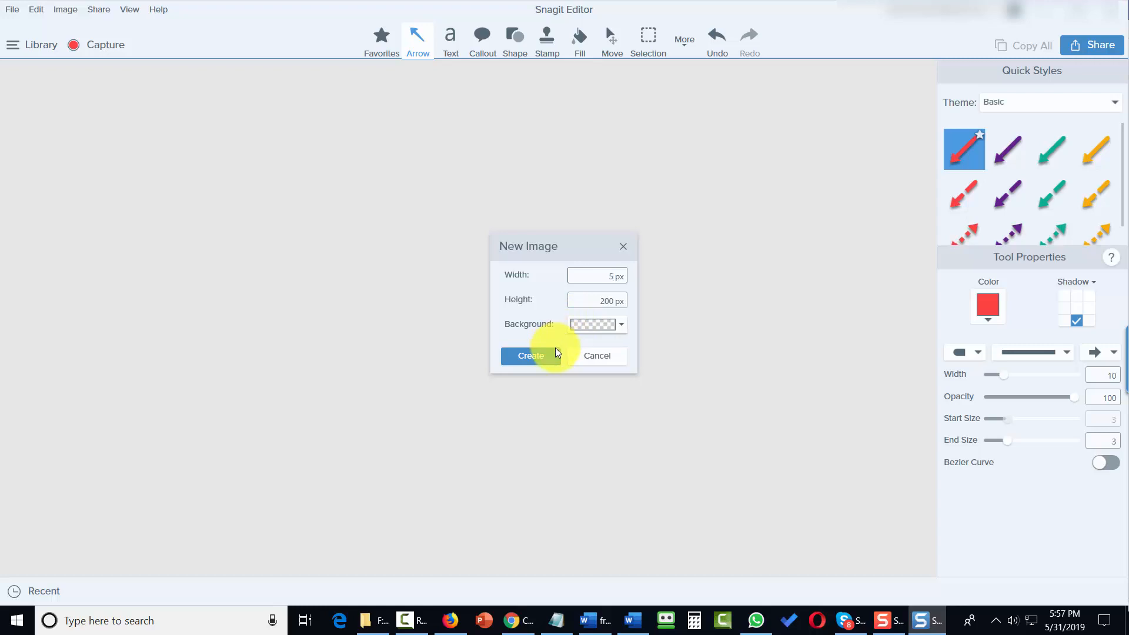
pyautogui.write('00')
pyautogui.press('Tab')
pyautogui.write('500')
pyautogui.click(539, 356)
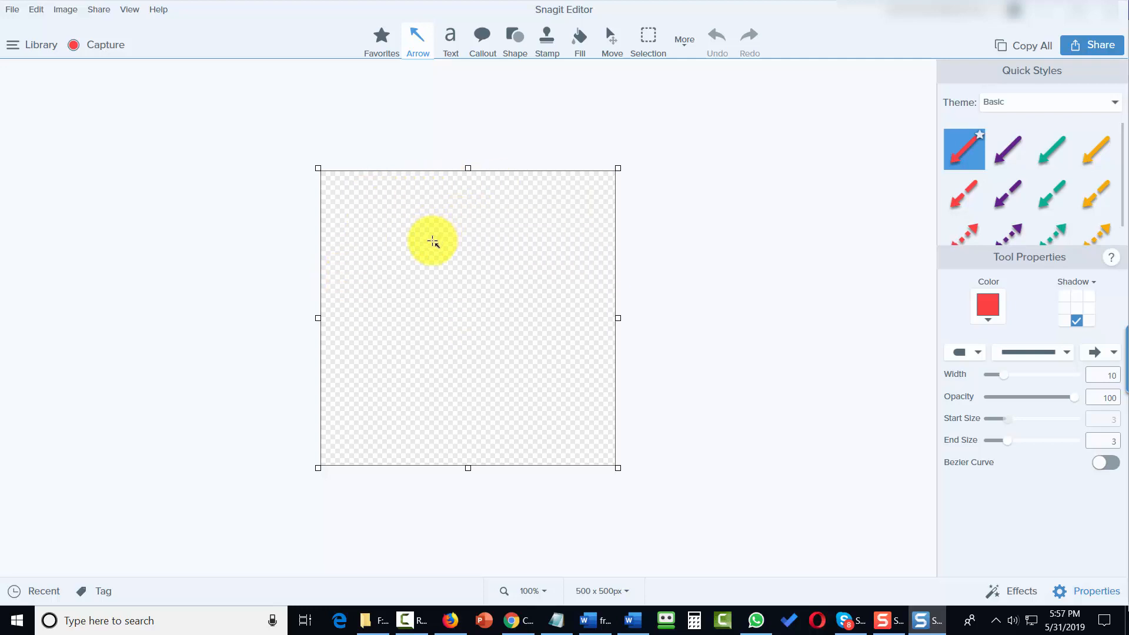
# Duplicate the blank 500 x 500 px image
pyautogui.click(12, 9)
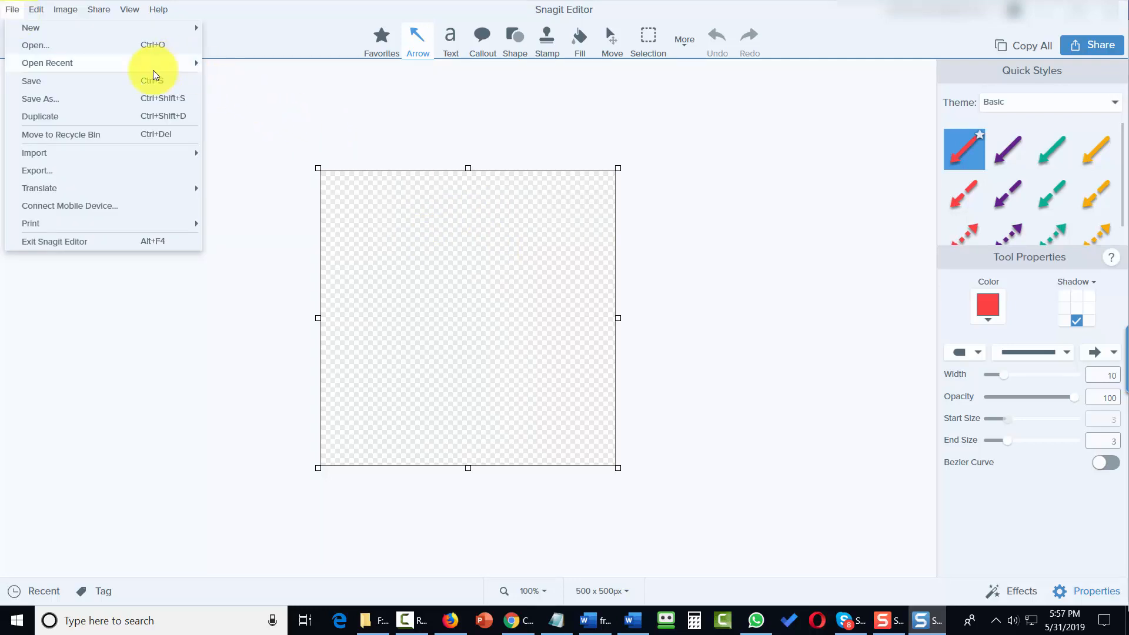
pyautogui.moveTo(137, 67)
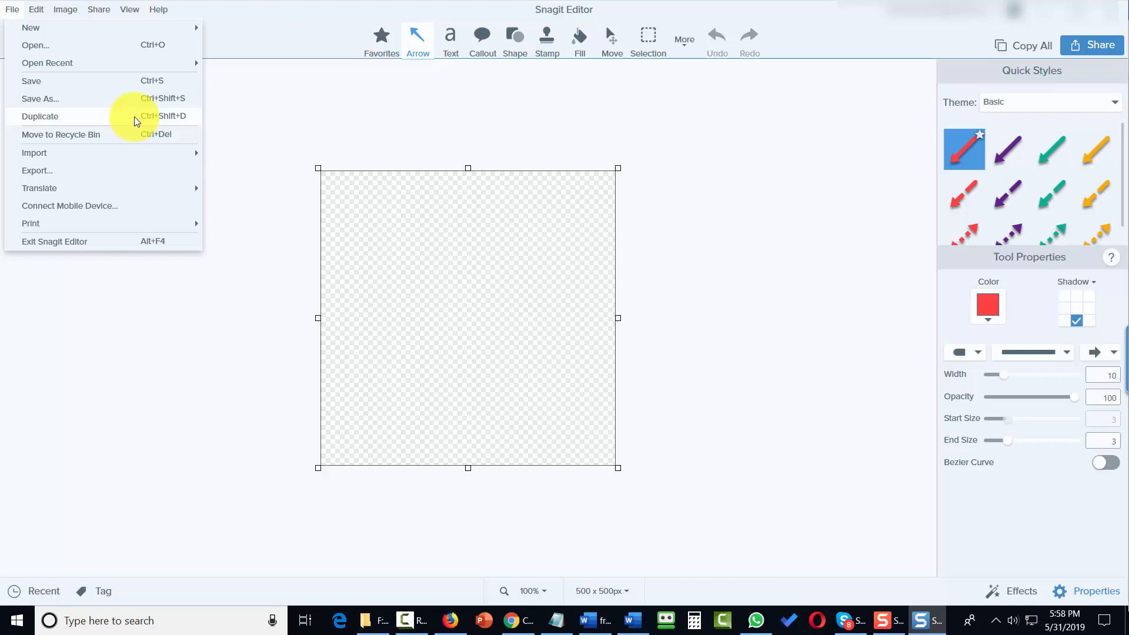
pyautogui.click(134, 120)
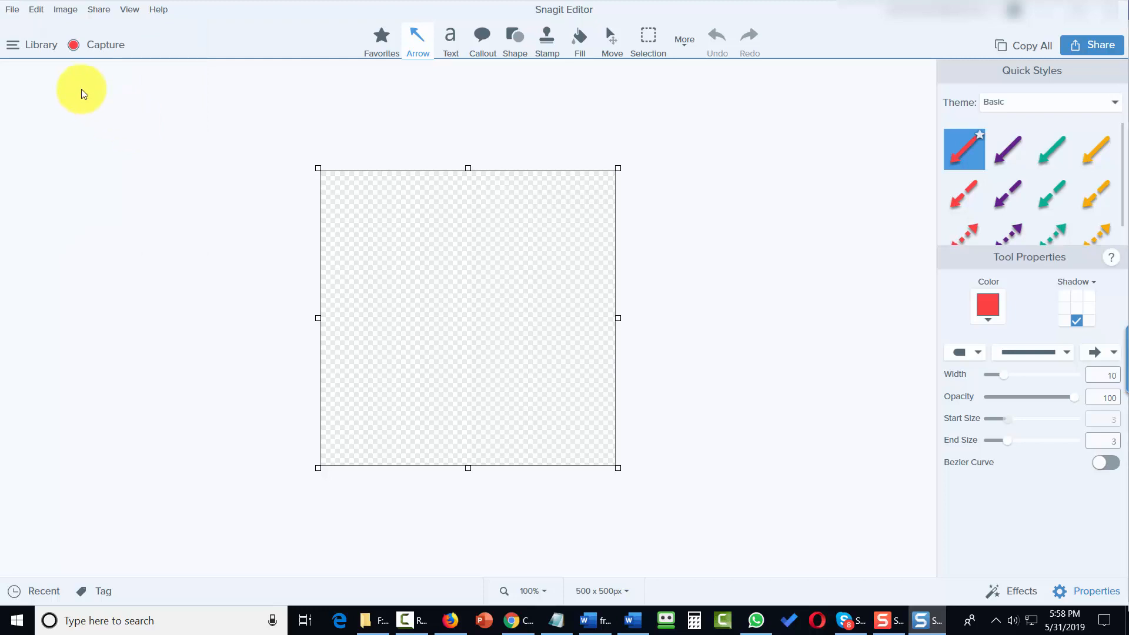
# Import the image 2-bundle.png from the Classroom folder in Google Drive
pyautogui.click(12, 9)
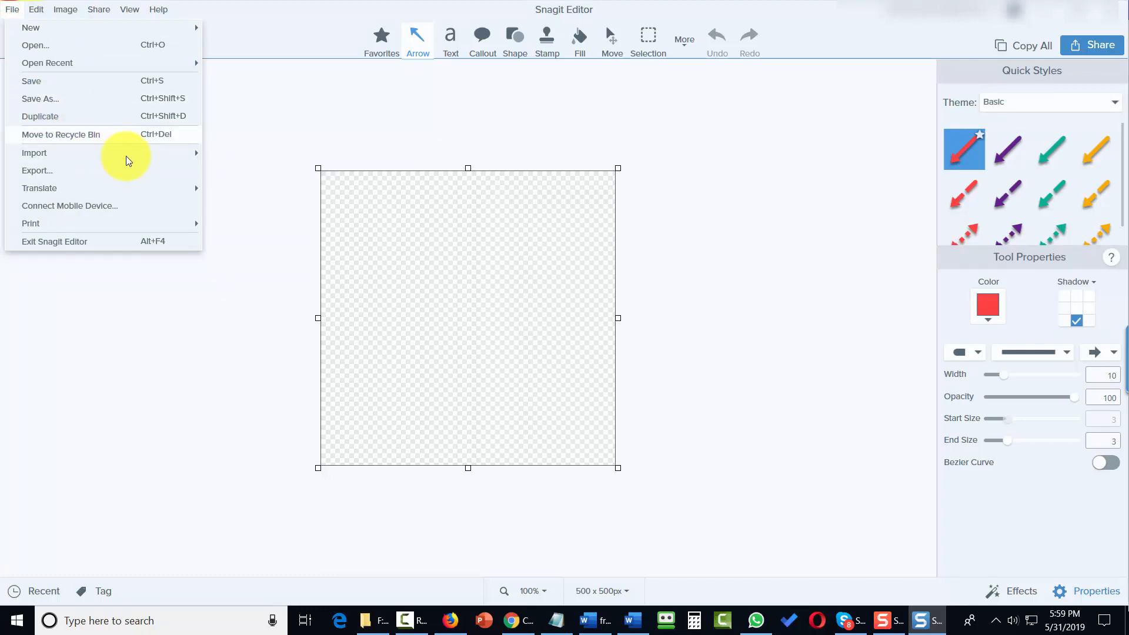
pyautogui.moveTo(156, 157)
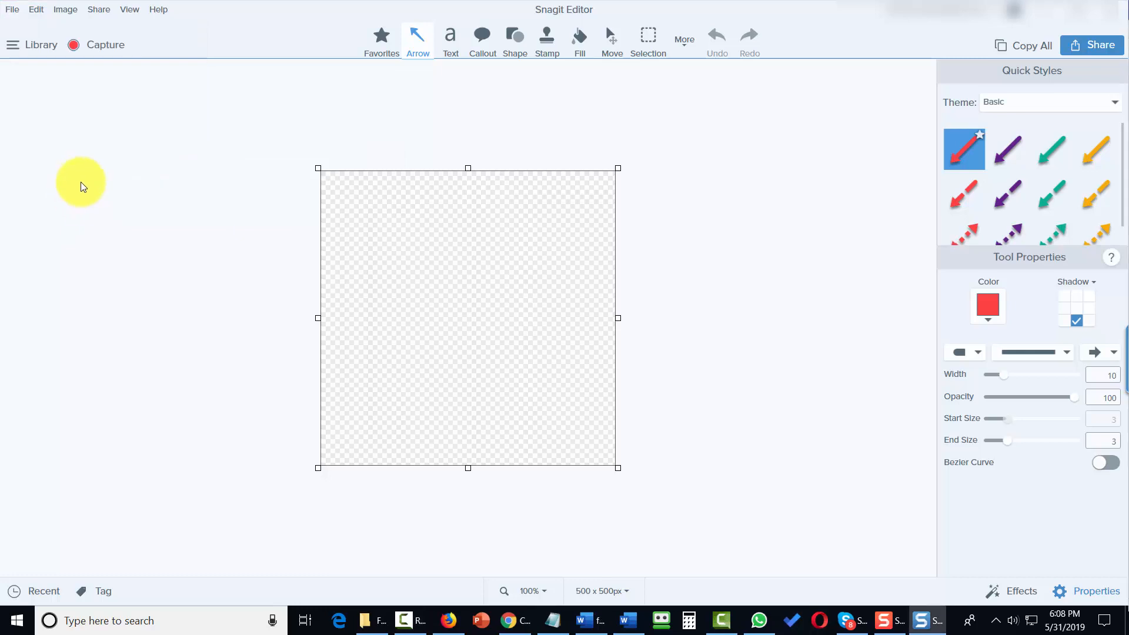
pyautogui.click(12, 10)
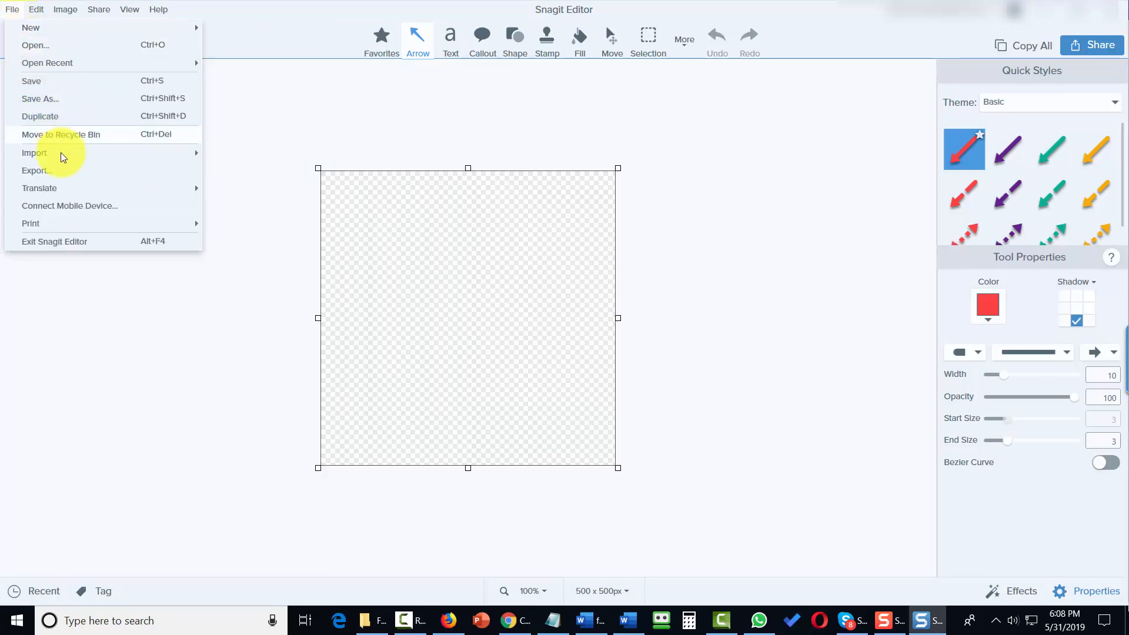
pyautogui.moveTo(88, 157)
pyautogui.click(228, 153)
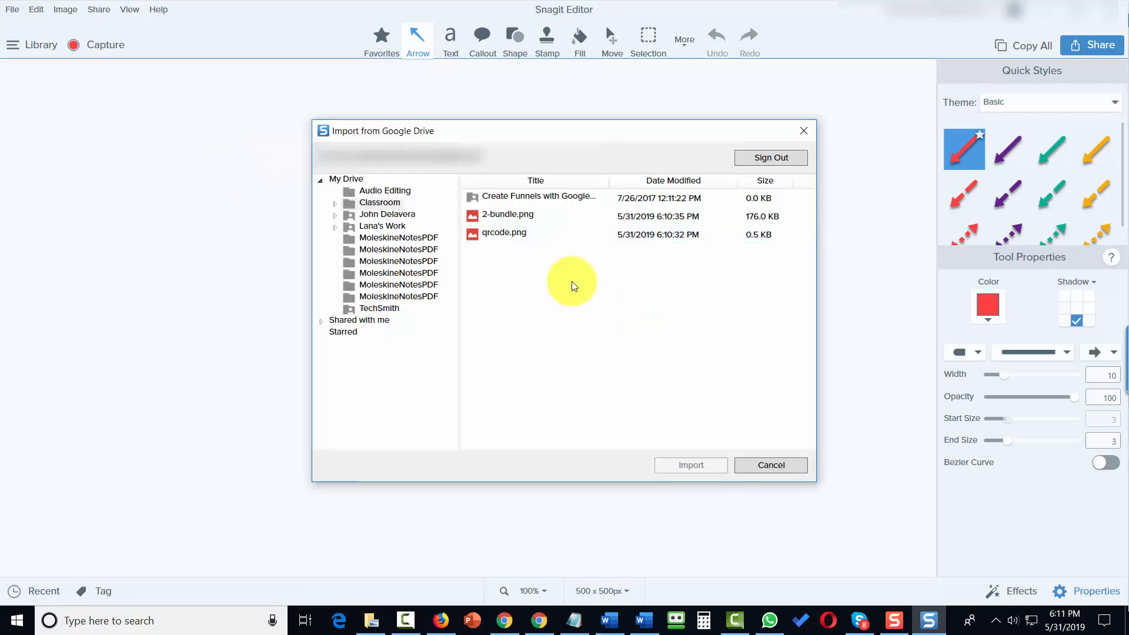
pyautogui.click(515, 215)
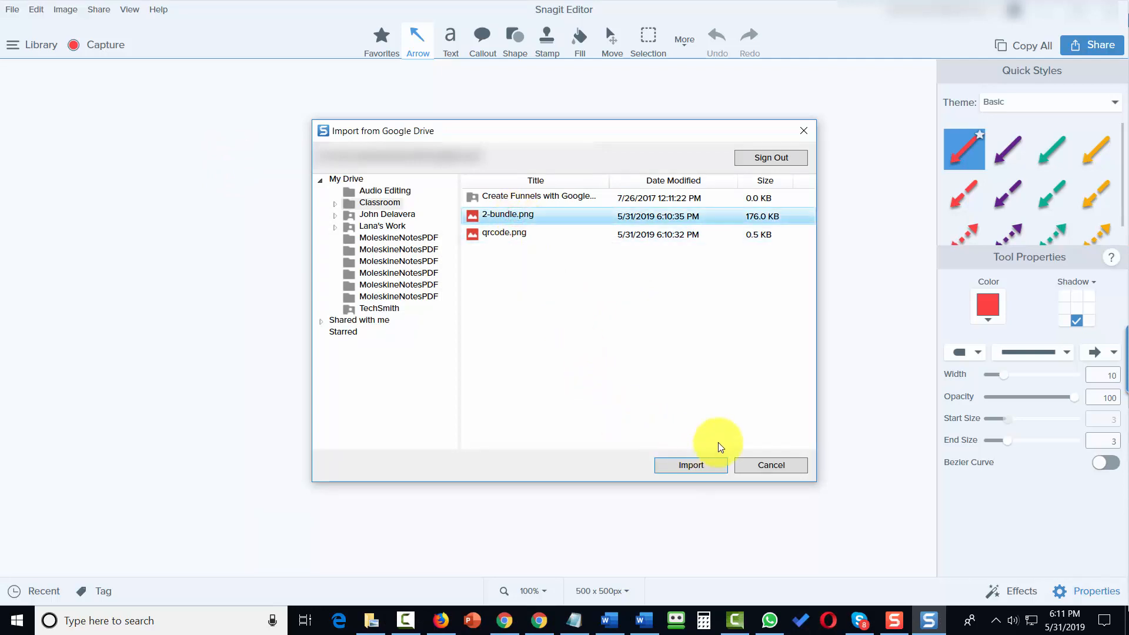
pyautogui.click(692, 466)
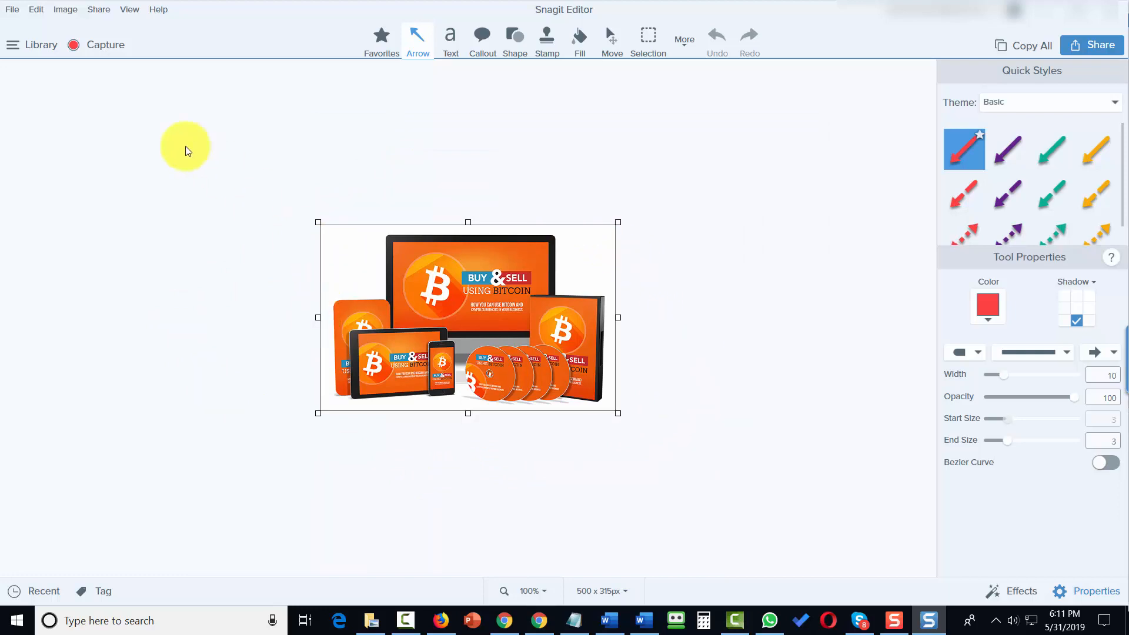
pyautogui.click(11, 9)
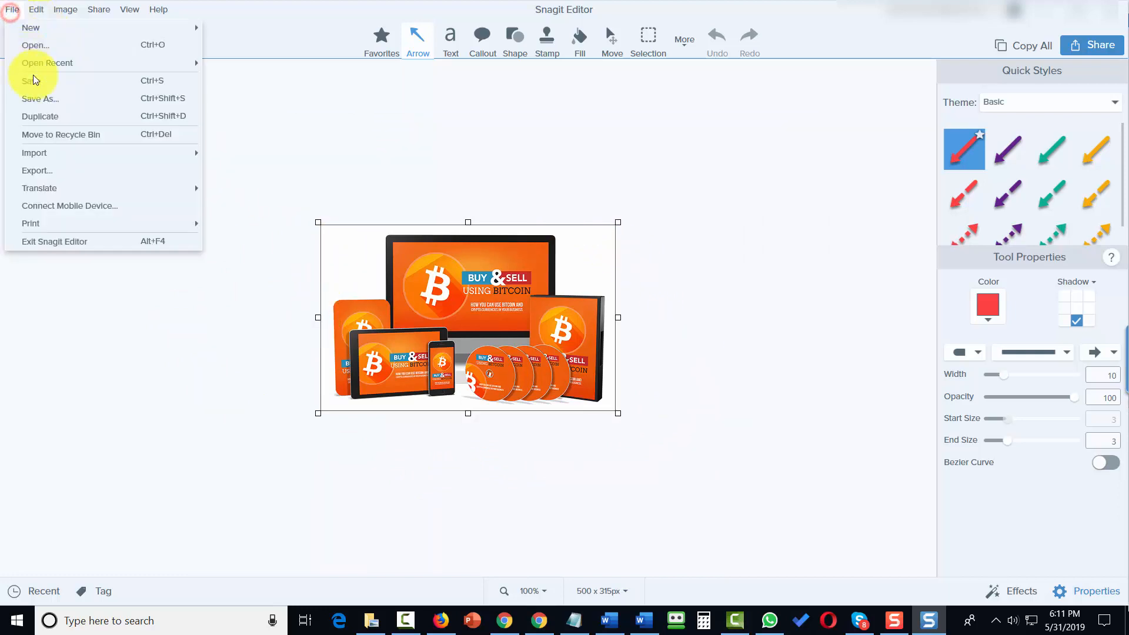
pyautogui.click(51, 169)
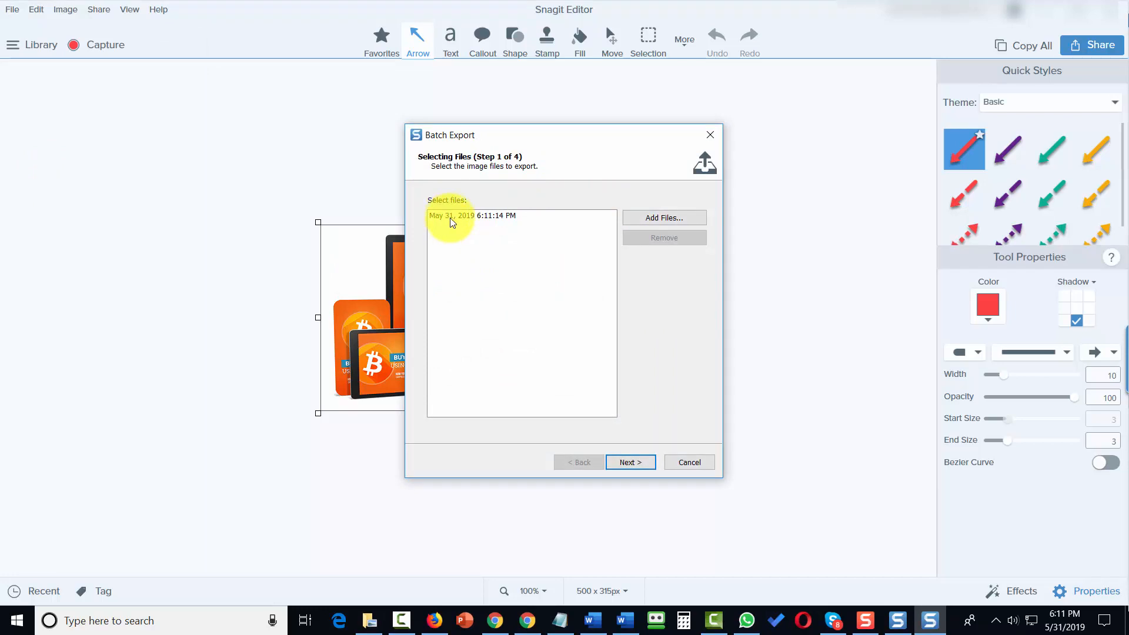
pyautogui.click(686, 463)
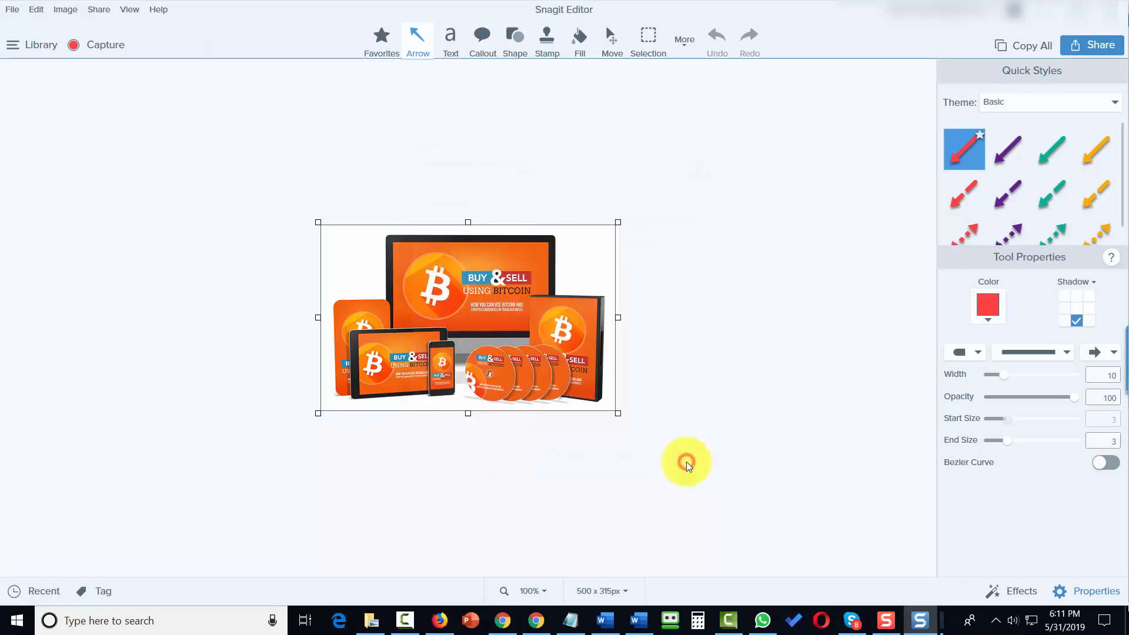
# Save the imported bundle image as images-practices.snag
pyautogui.click(10, 10)
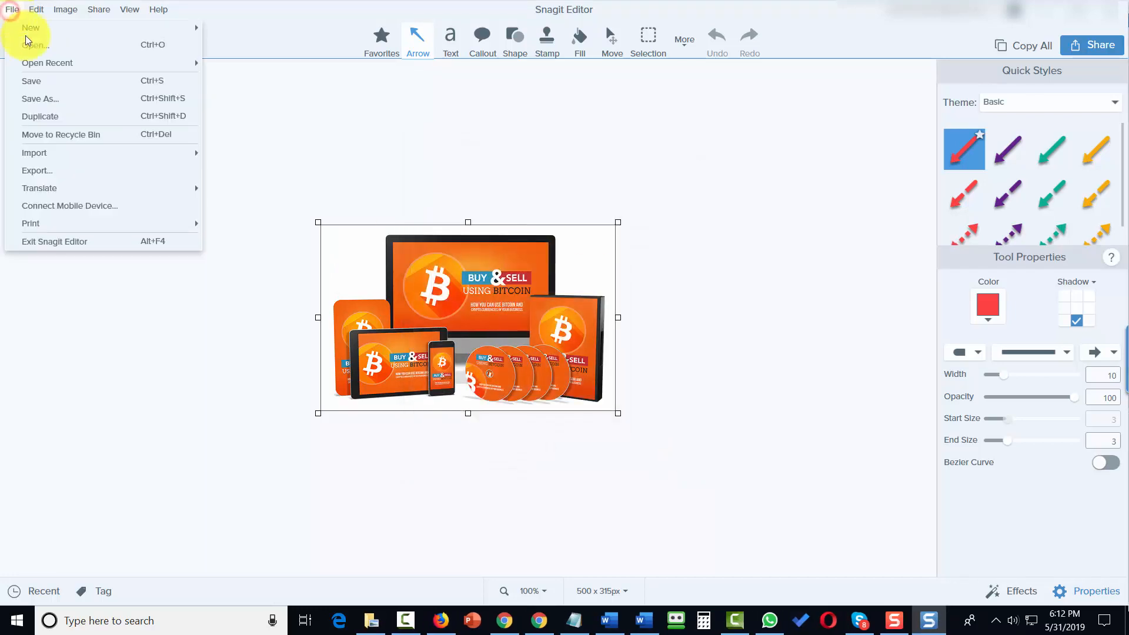
pyautogui.click(64, 104)
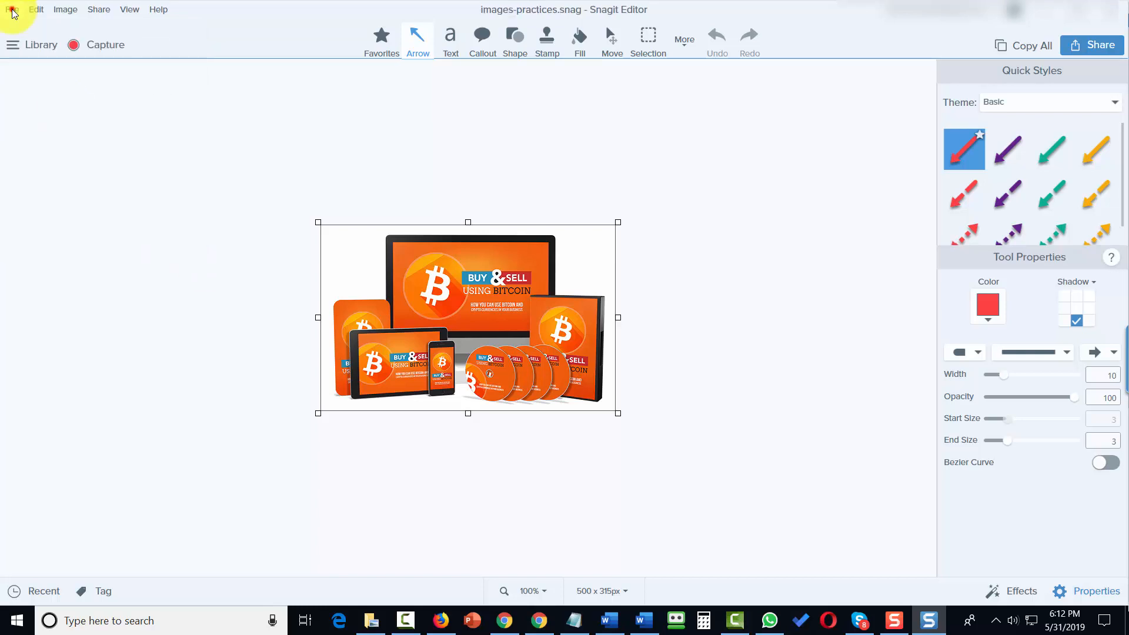
# Start a batch export of images-practices.snag and add a 90° clockwise rotation effect
pyautogui.click(12, 10)
pyautogui.click(37, 171)
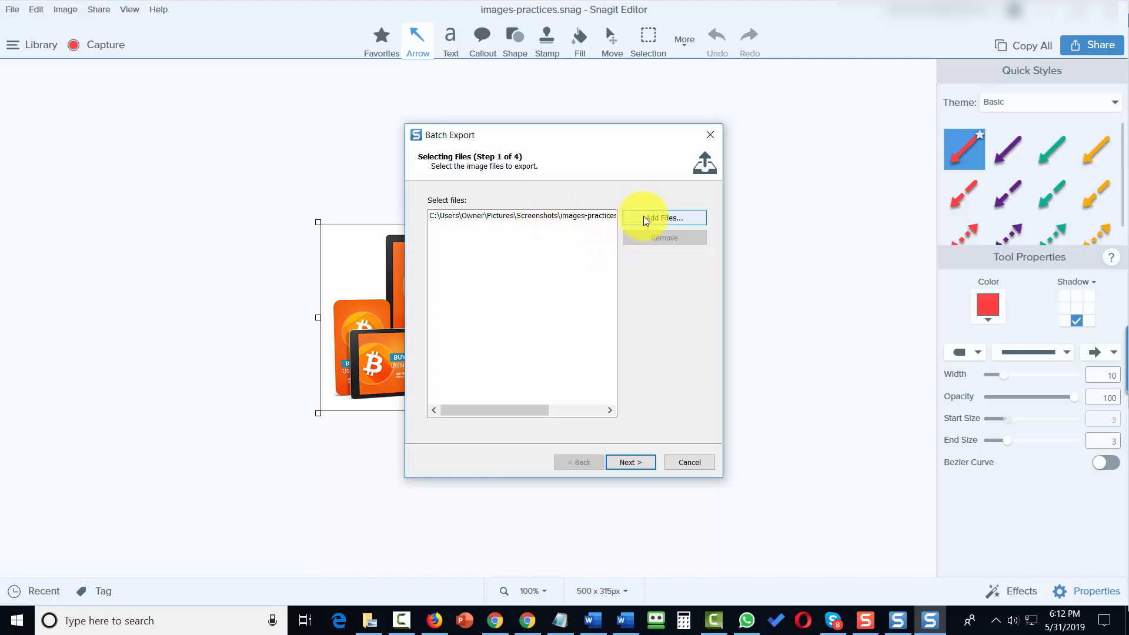
pyautogui.click(618, 461)
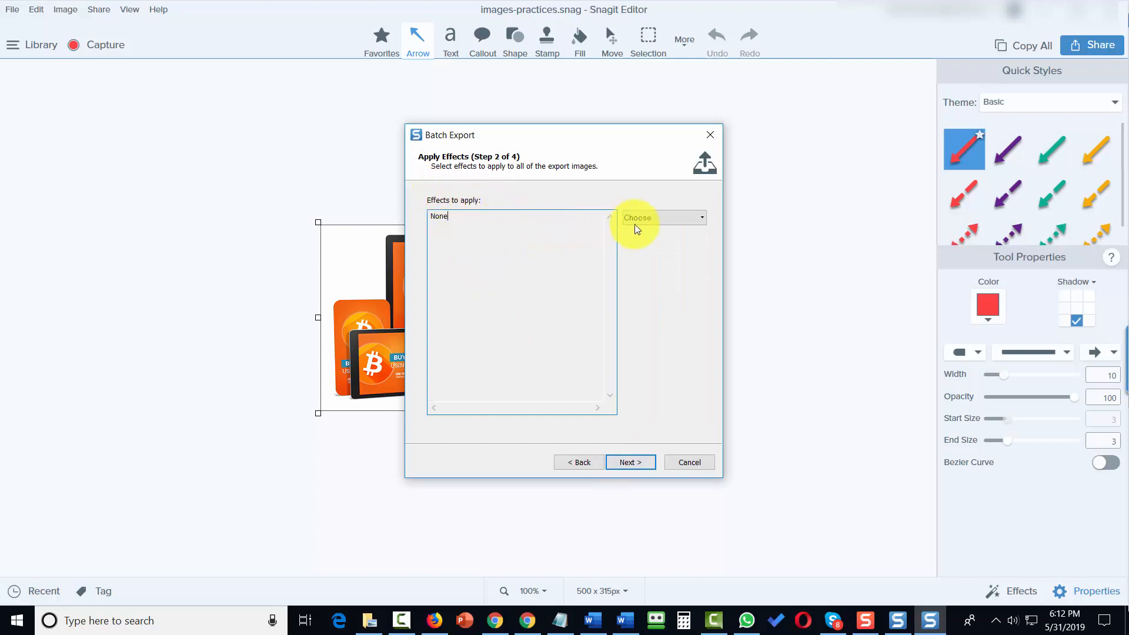
pyautogui.click(653, 218)
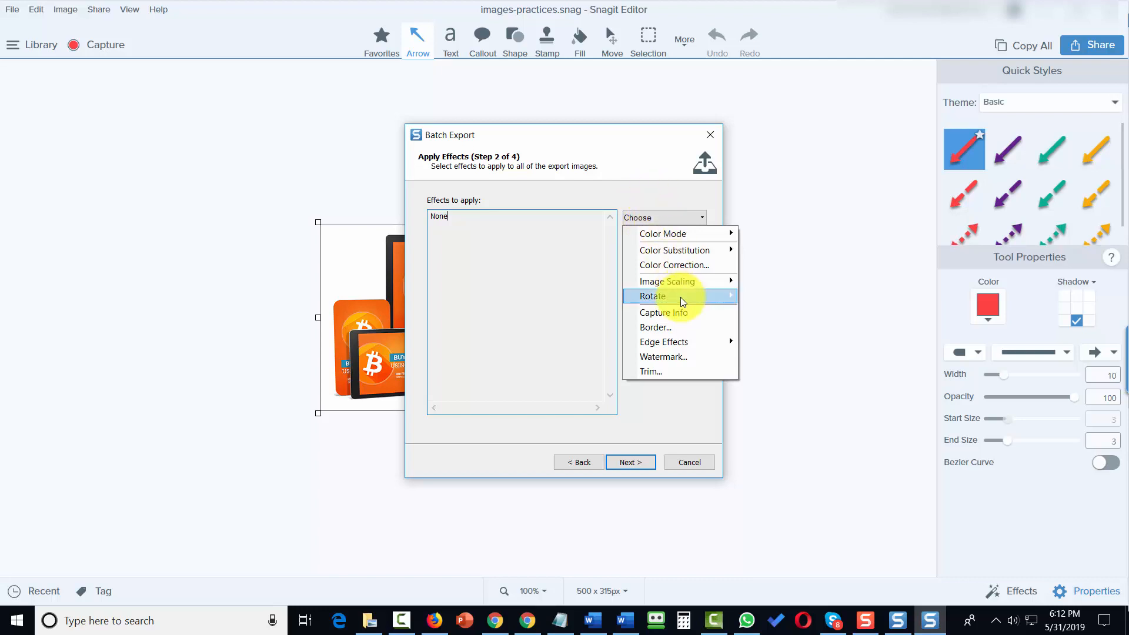
pyautogui.moveTo(679, 297)
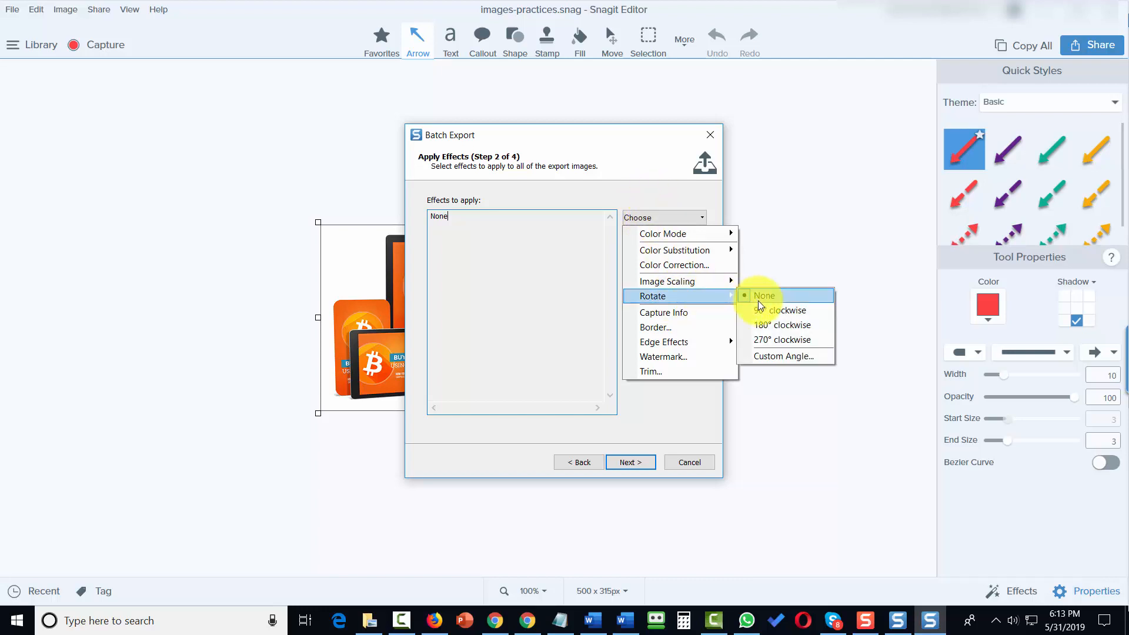
pyautogui.click(760, 309)
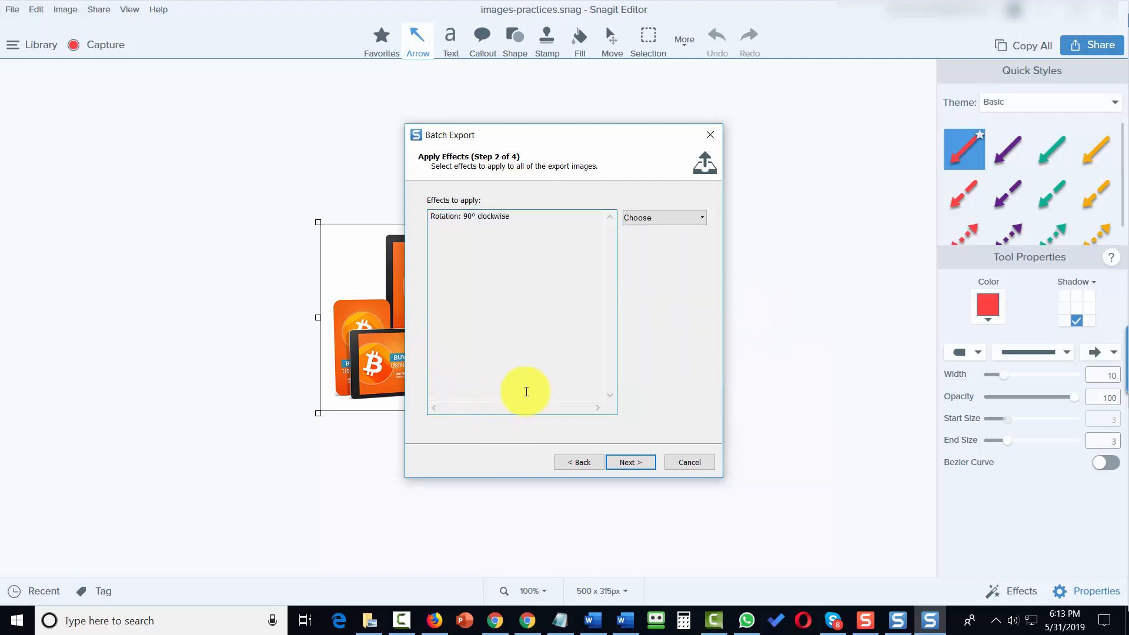
pyautogui.click(622, 463)
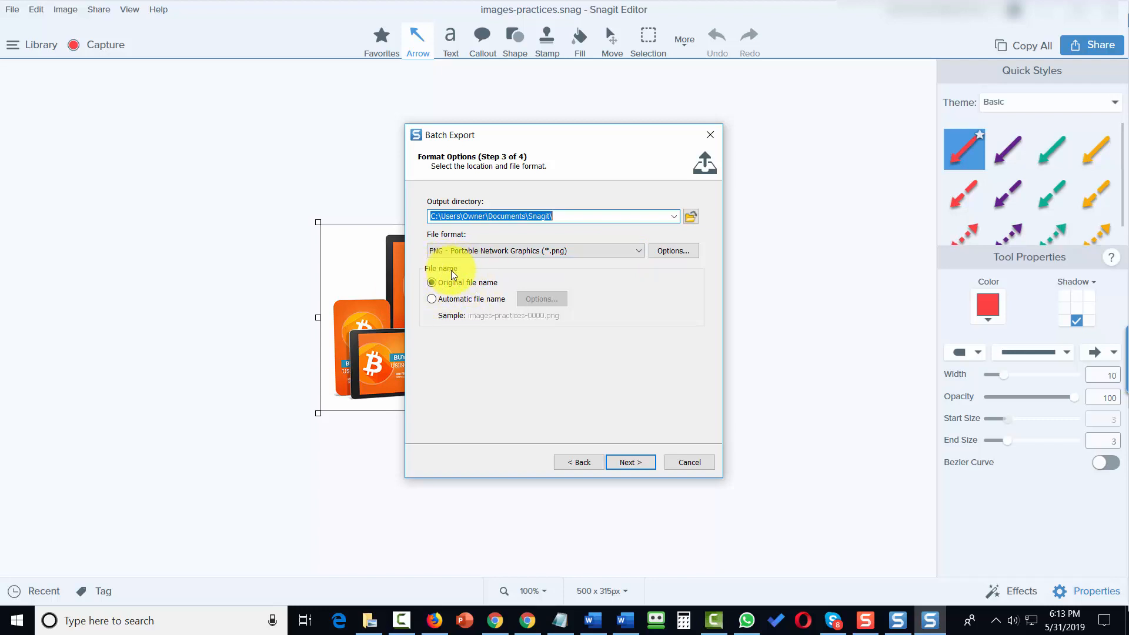
# Use automatic file naming with the format ourimages and finish the batch export as PNG
pyautogui.click(432, 299)
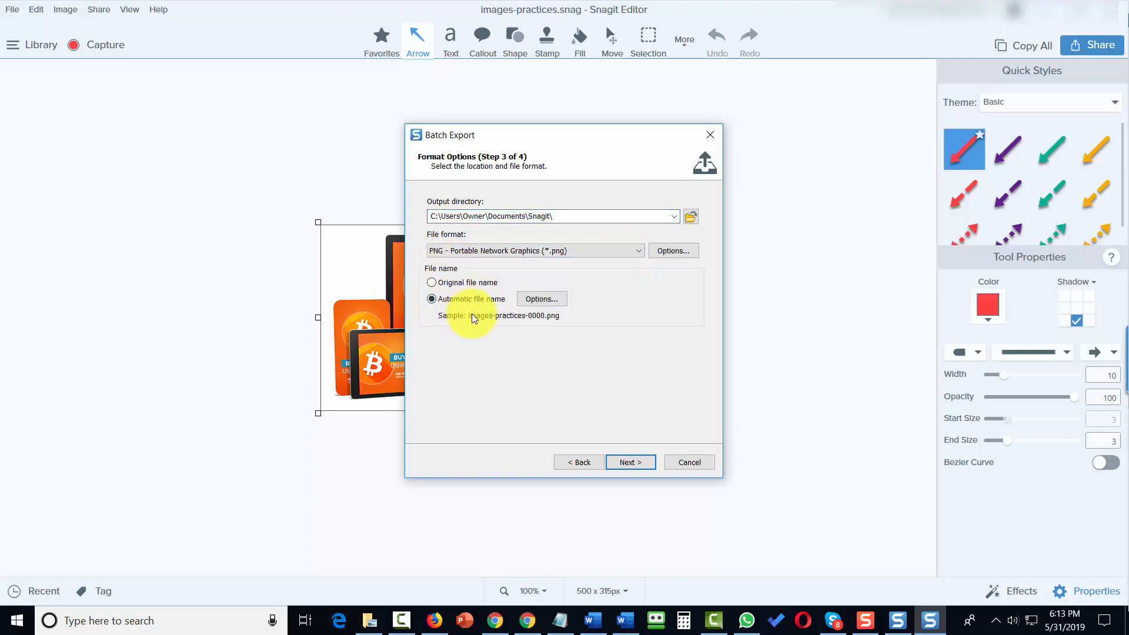
pyautogui.click(531, 298)
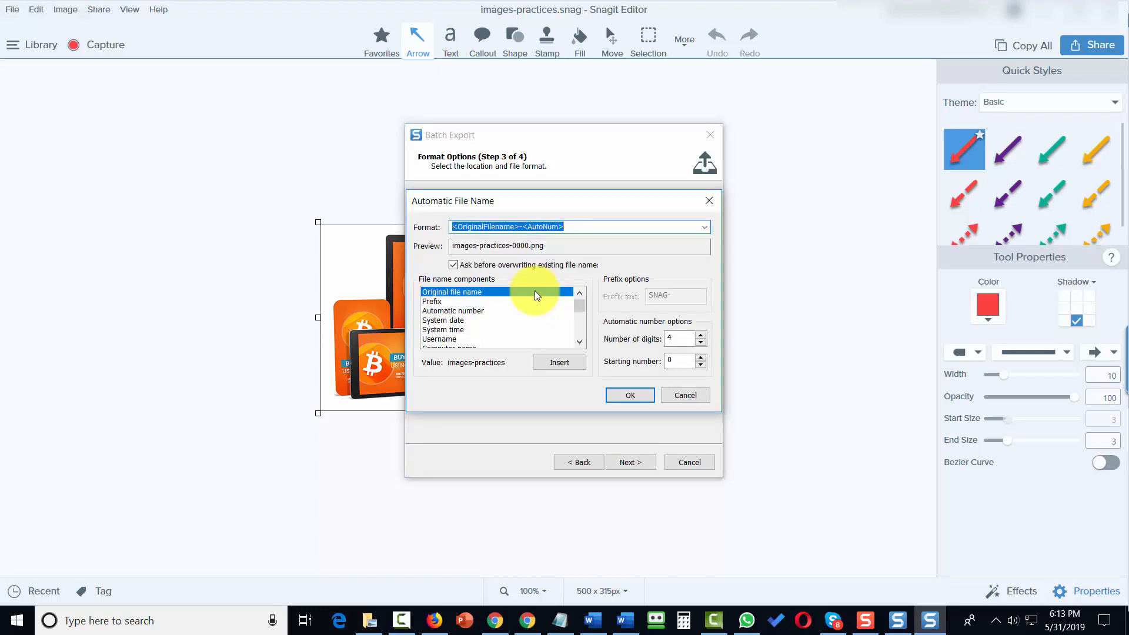
pyautogui.write('ourimages')
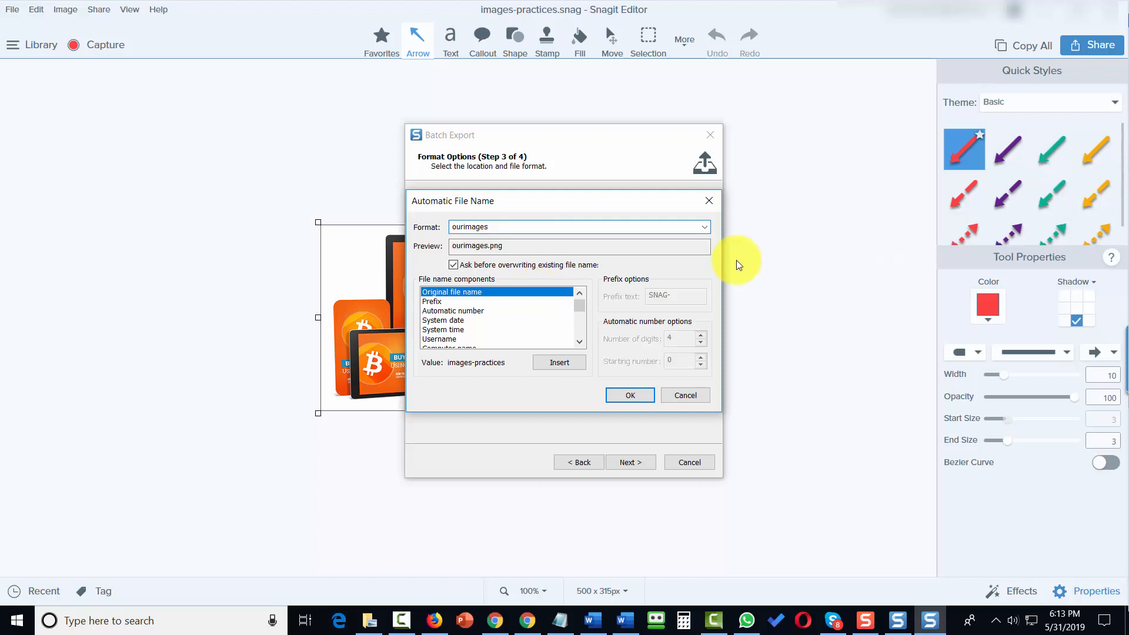
pyautogui.click(631, 395)
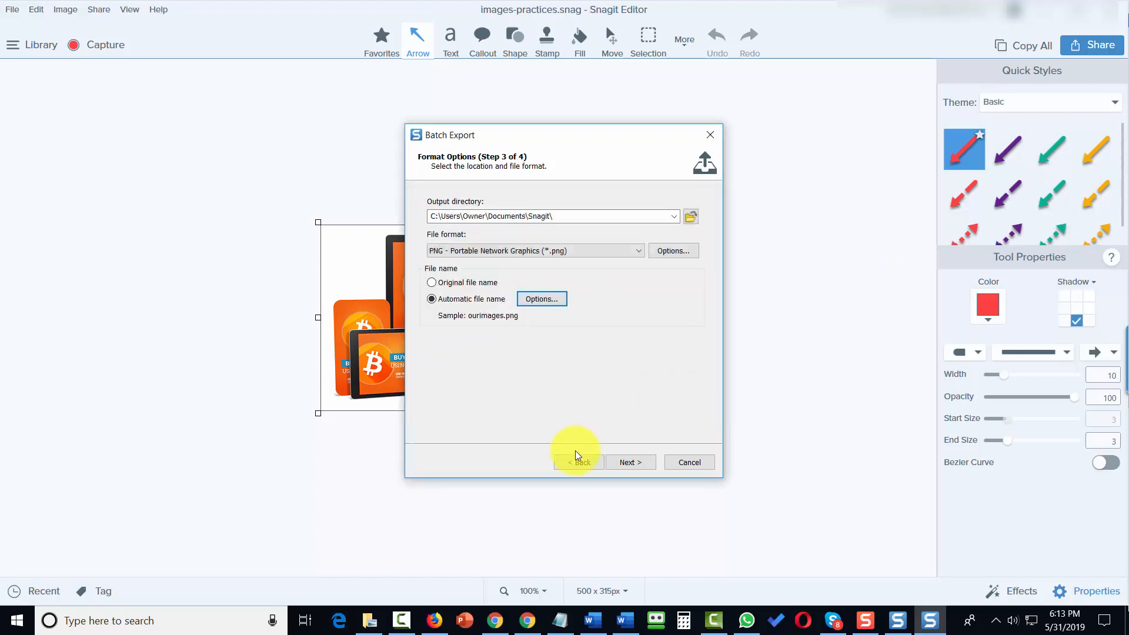
pyautogui.click(612, 460)
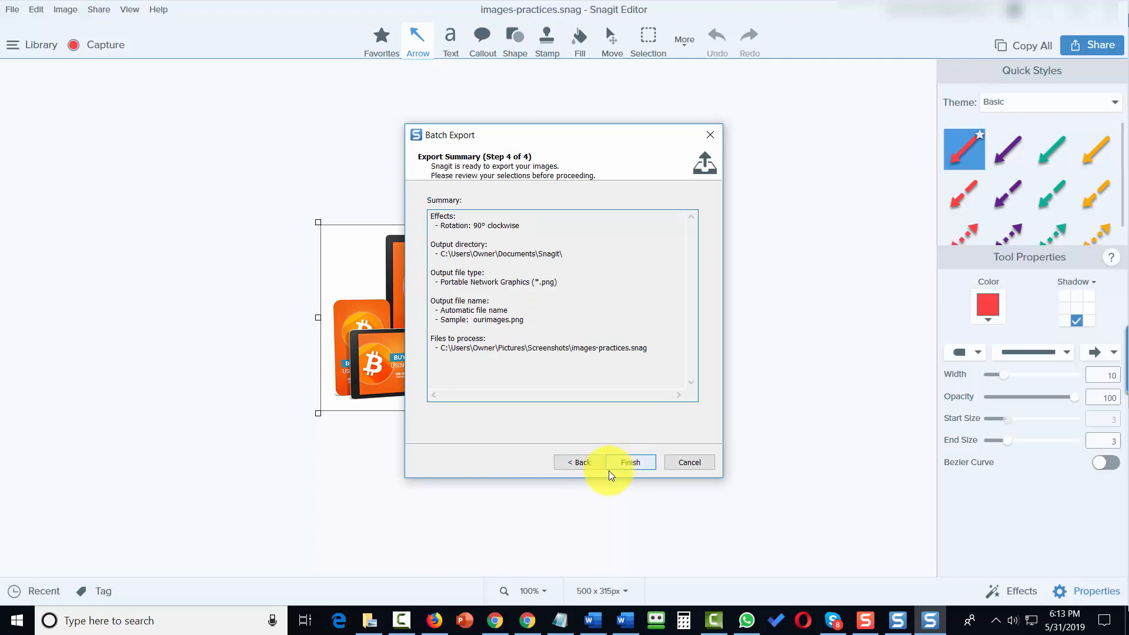
pyautogui.click(617, 464)
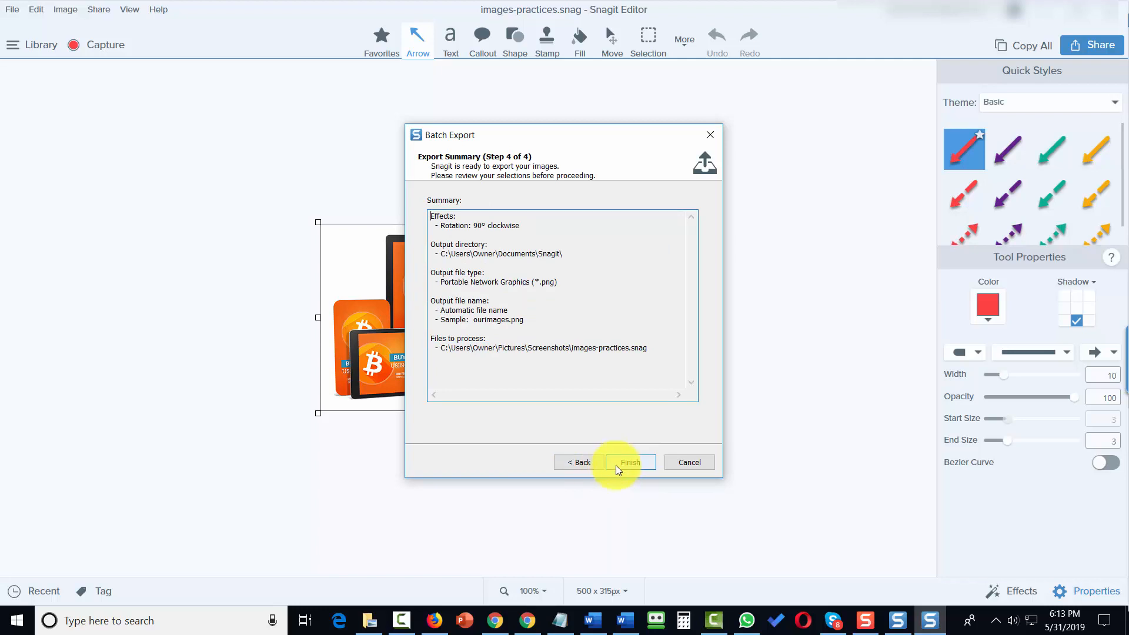